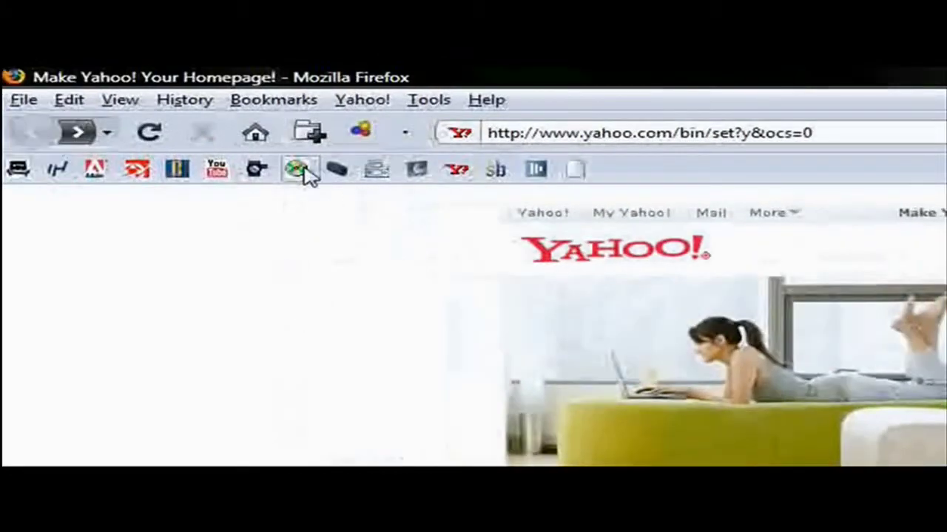
- Open the bookmarked GameCopyWorld site and enter it past the important notice
left_click(303, 170)
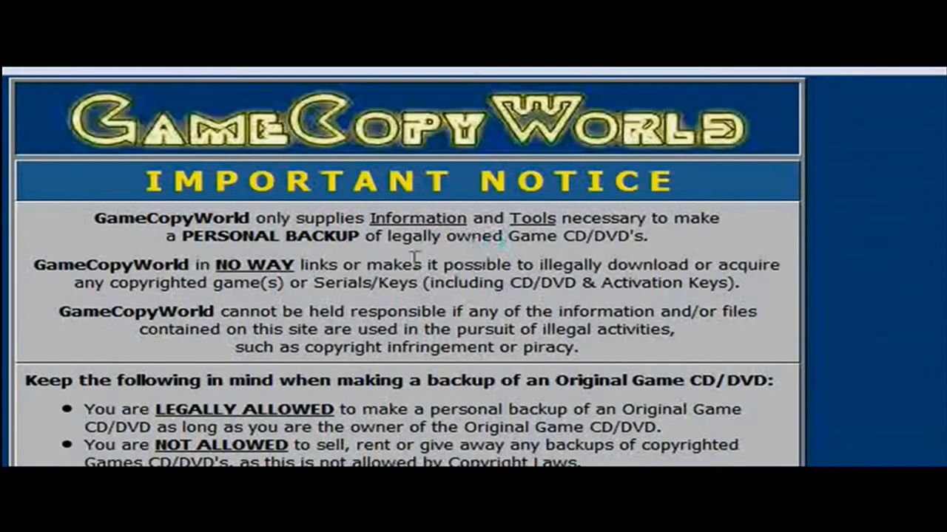
scroll(330, 317, "down", 5)
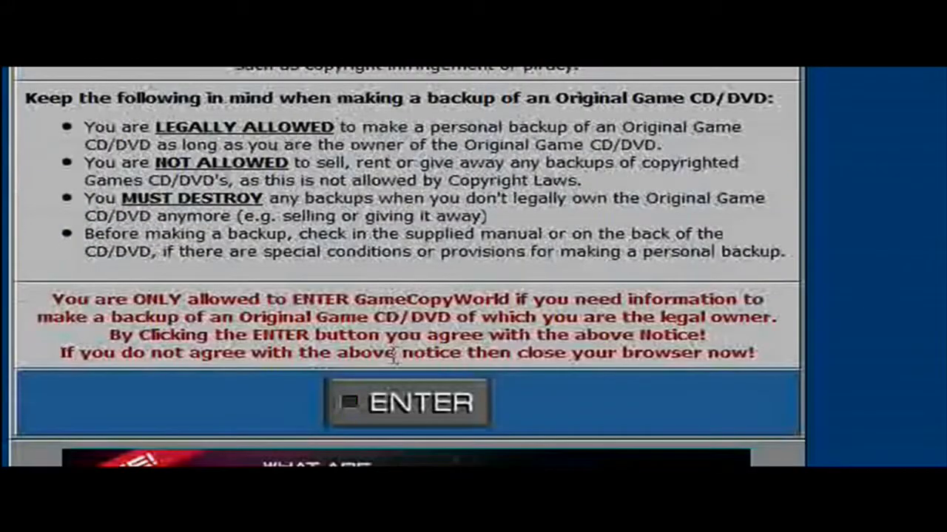
scroll(394, 356, "down", 2)
left_click(406, 313)
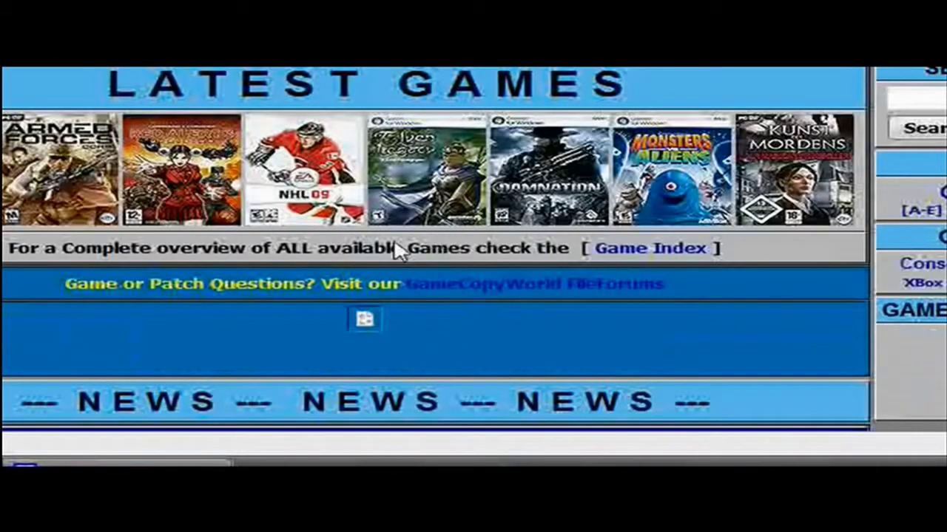
- Search GameCopyWorld for "Star Wars Knights of the Old Republic II -- The Sith Lords"
scroll(369, 222, "down", 6)
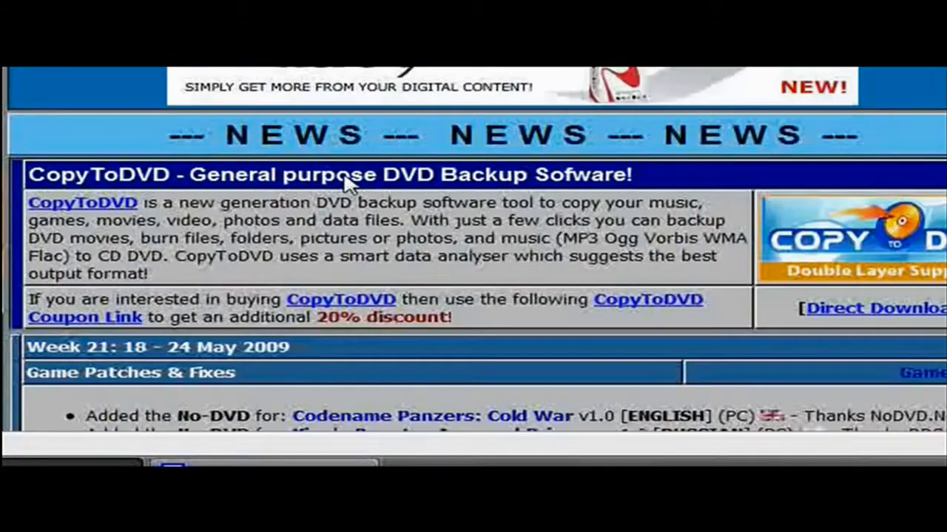
scroll(346, 181, "down", 10)
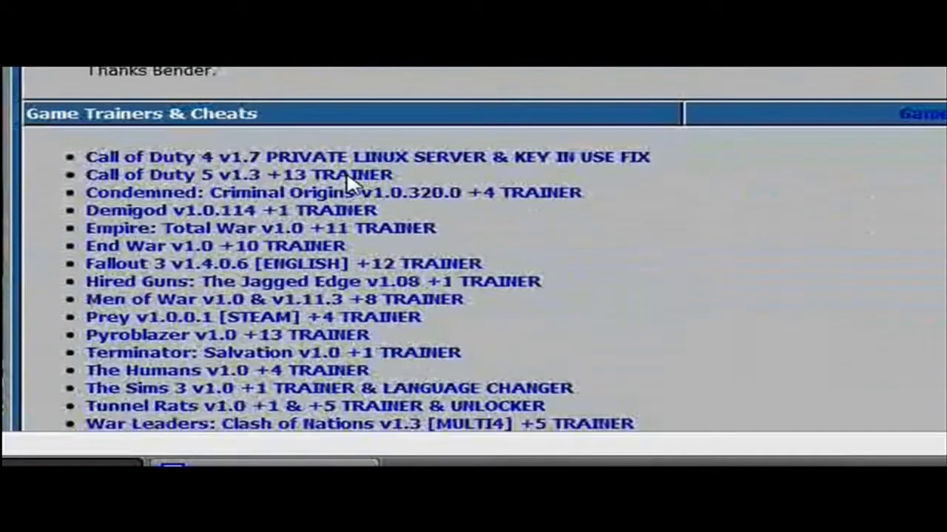
scroll(346, 181, "up", 14)
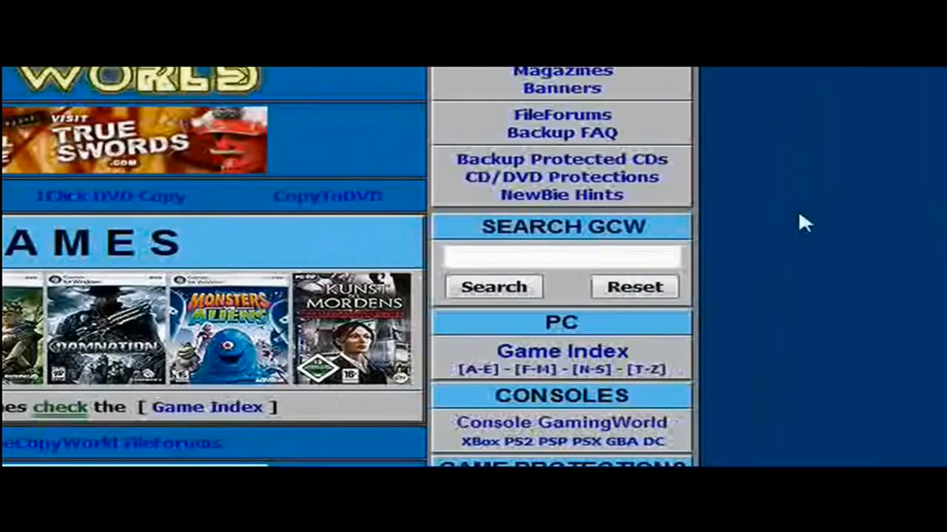
left_click(592, 257)
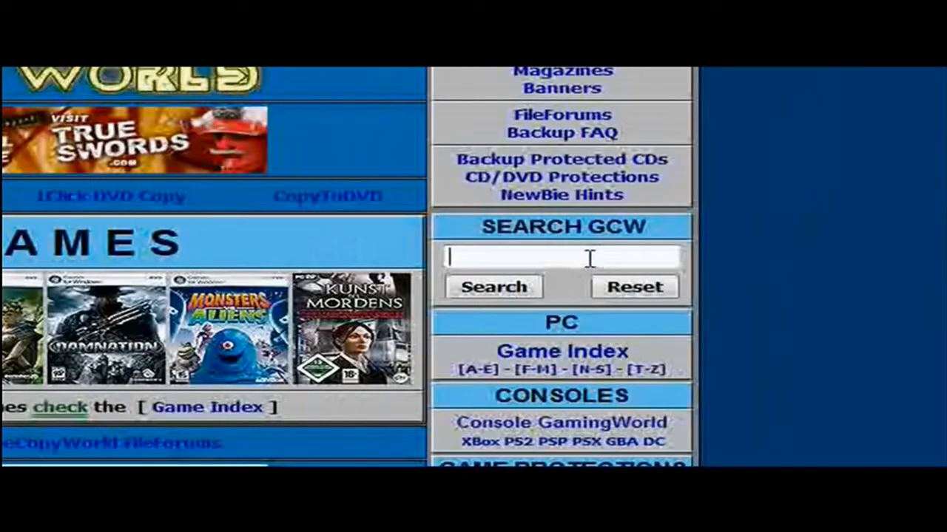
right_click(535, 258)
left_click(604, 359)
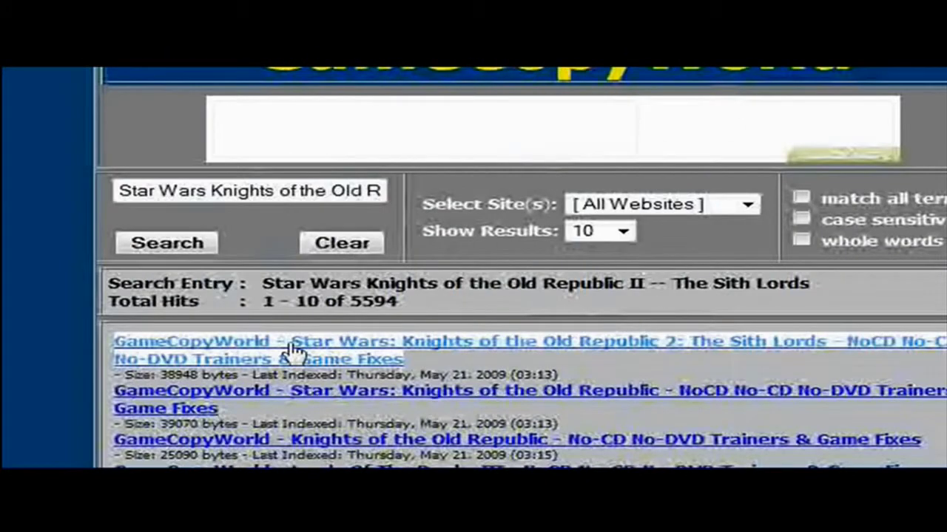
- Open the Knights of the Old Republic 2: The Sith Lords result and go to its v1.0 (v2.0.0.0) [ENGLISH] No-CD/Fixed EXE entry
left_click(295, 350)
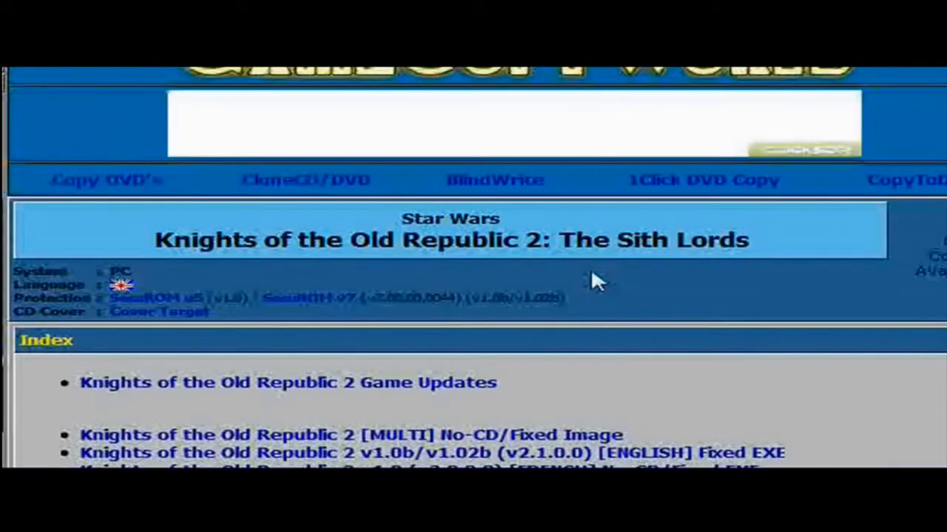
scroll(591, 273, "down", 5)
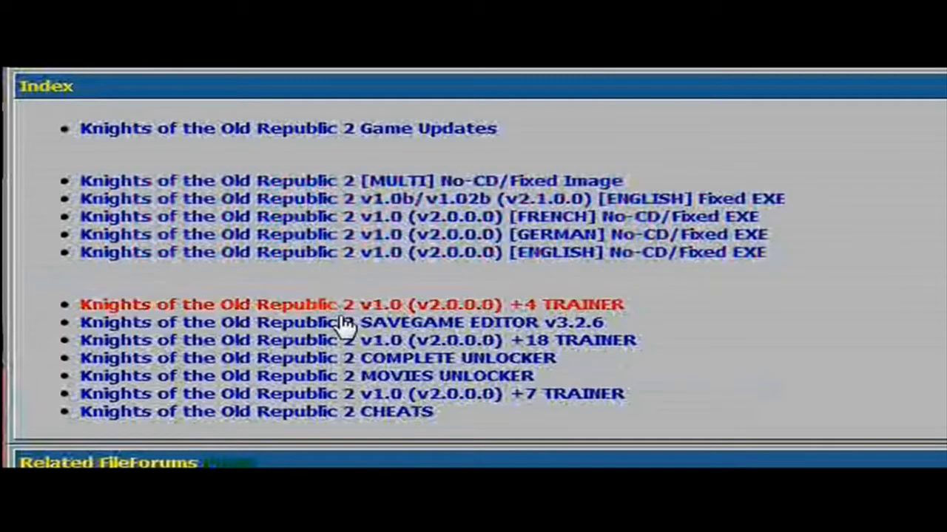
scroll(346, 311, "down", 2)
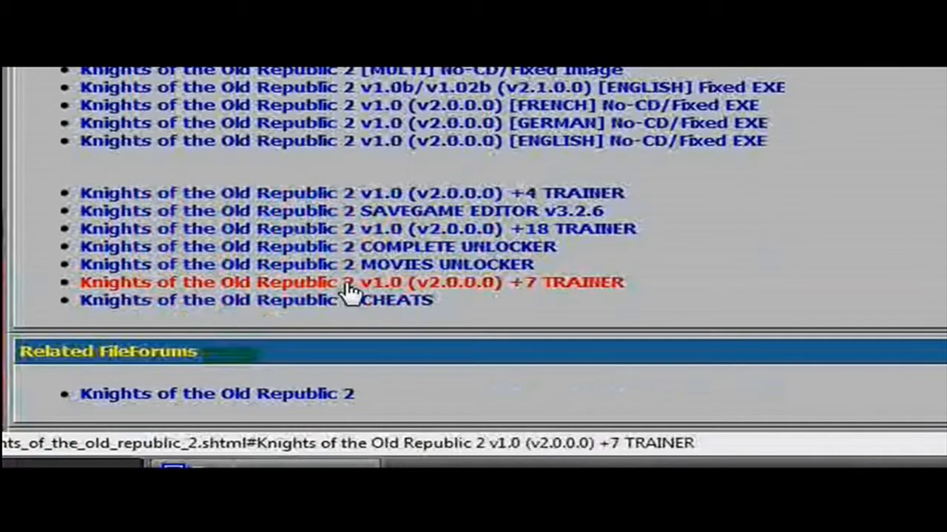
left_click(495, 290)
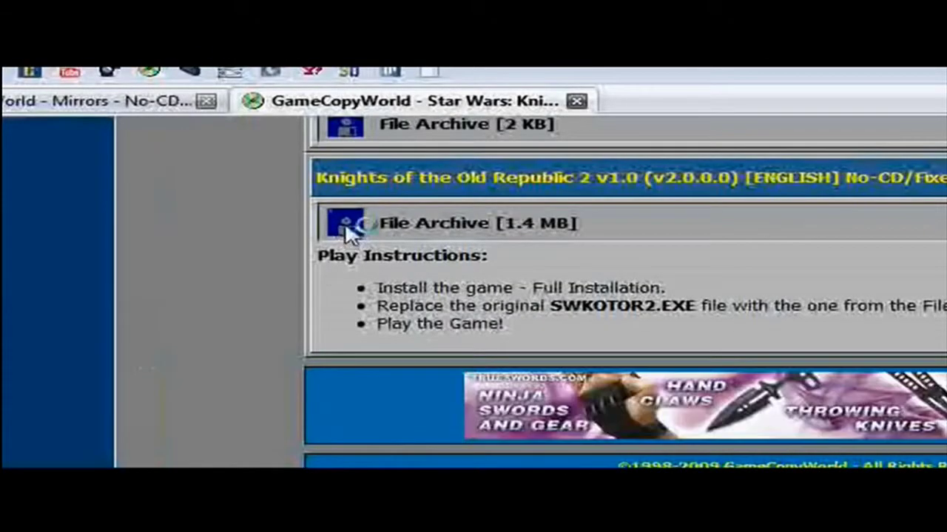
- Download swkotor2_v1.0_No-CD.rar from Mirror #01, saving the file, and close the browser windows
left_click(345, 226)
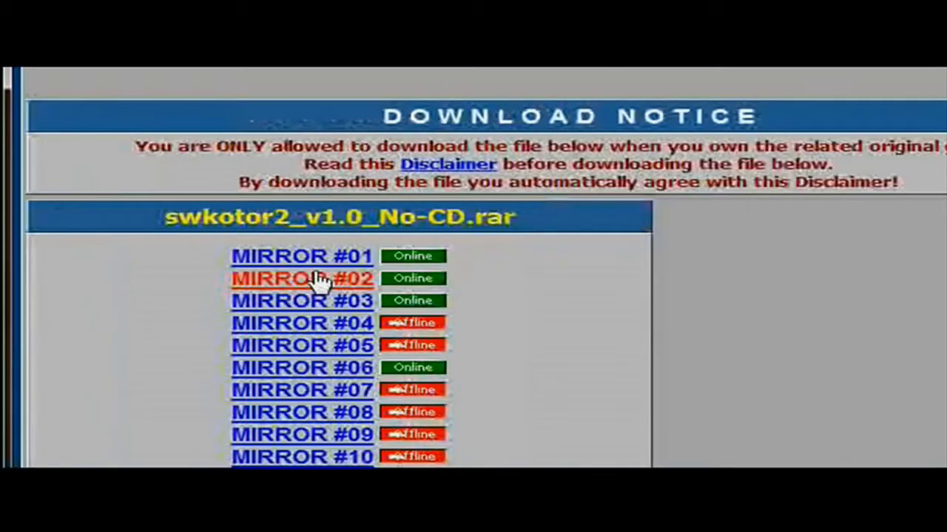
left_click(240, 287)
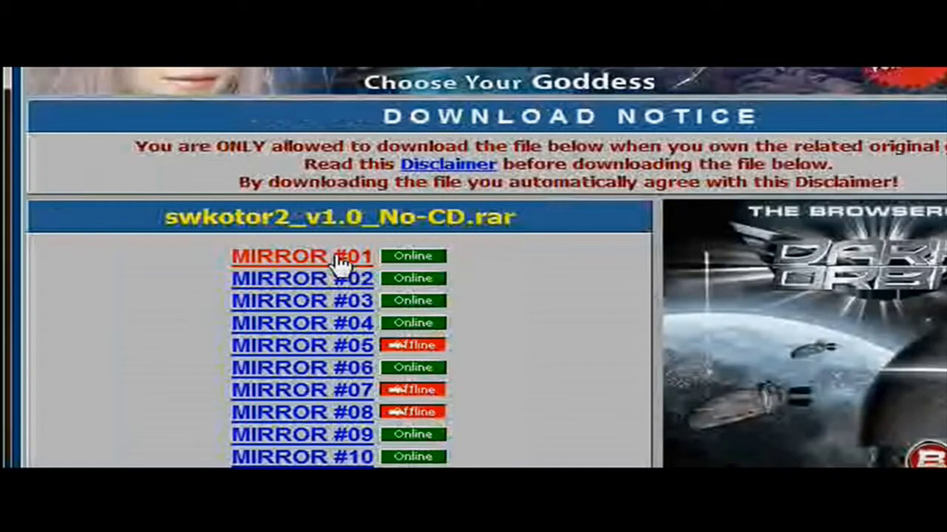
left_click(337, 259)
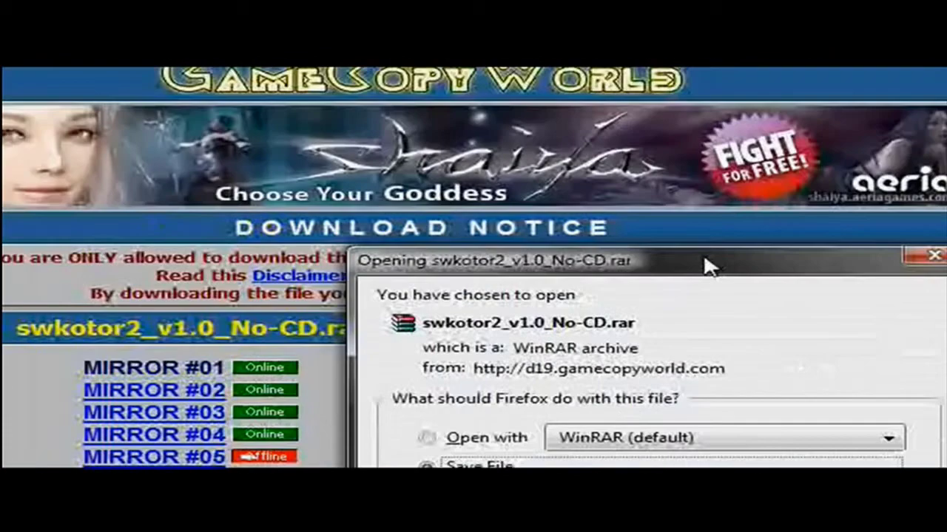
left_click_drag(852, 151, 817, 106)
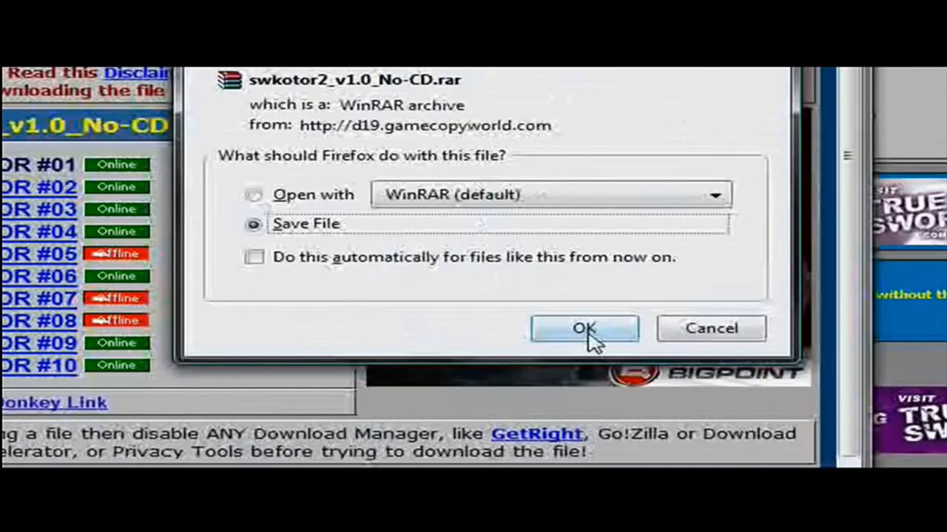
left_click(588, 331)
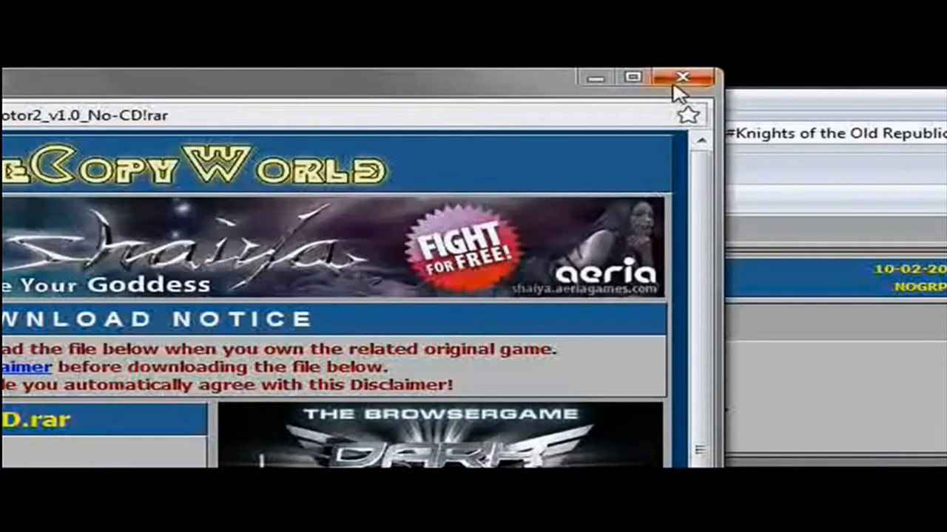
left_click(682, 77)
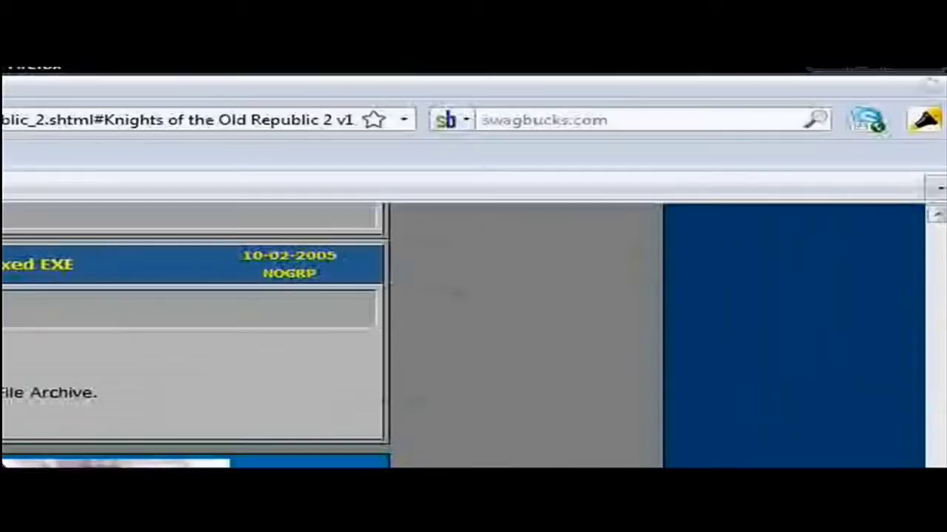
left_click(933, 76)
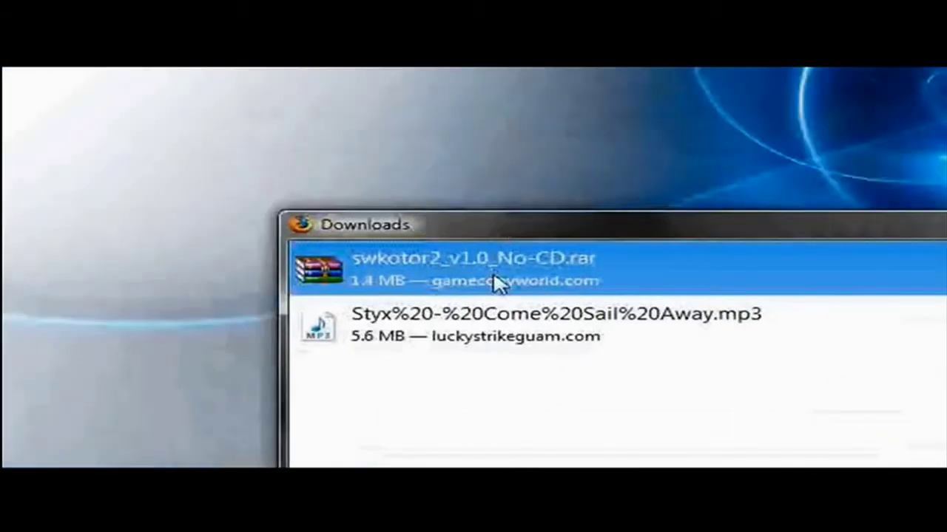
- Show swkotor2_v1.0_No-CD.rar in its containing folder and move the archive to the desktop
right_click(467, 263)
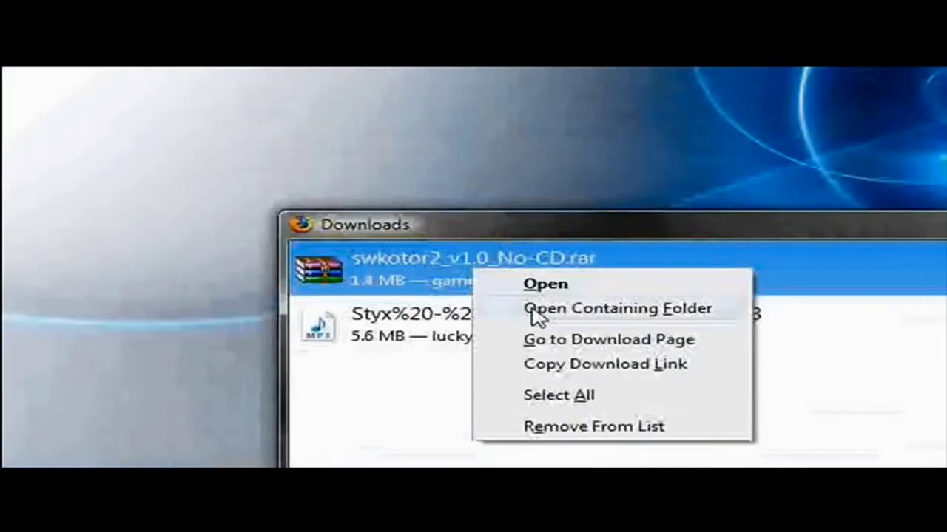
left_click(536, 317)
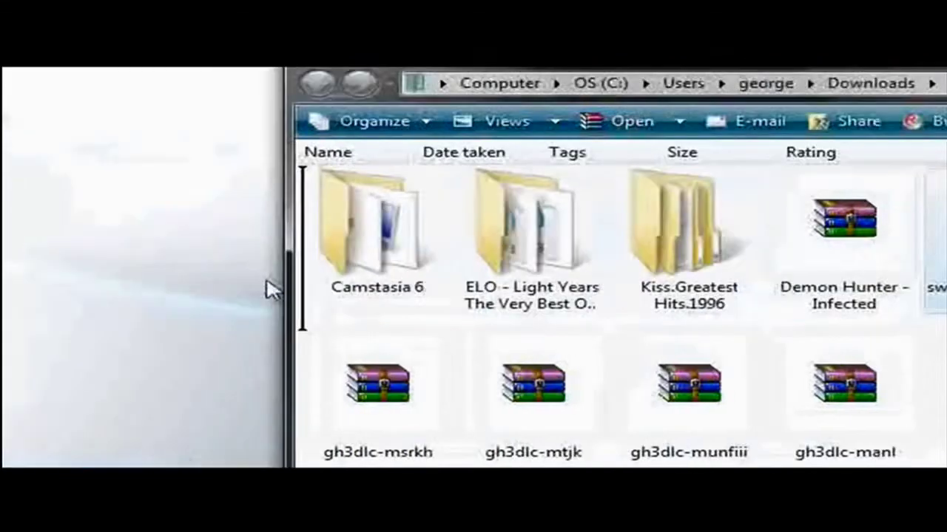
left_click_drag(377, 383, 105, 344)
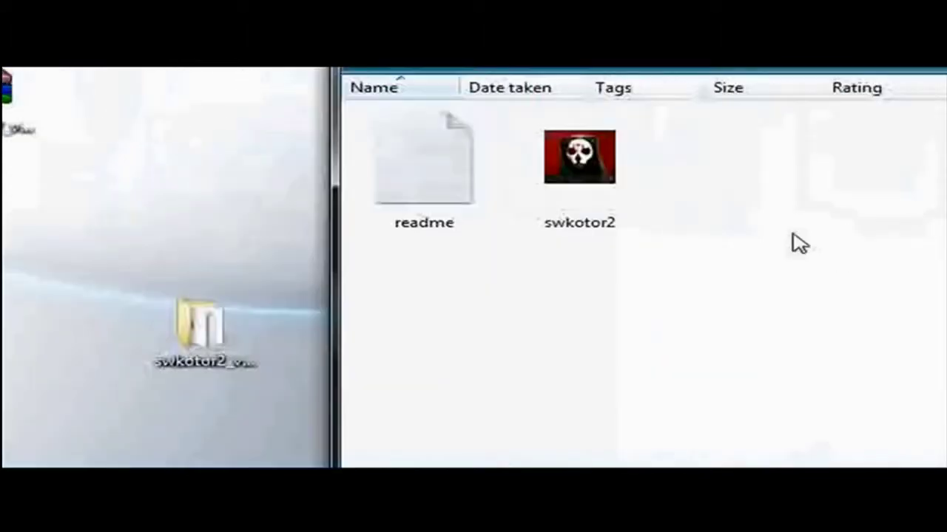
- Examine the extracted swkotor2 and readme files, opening the readme in Notepad to read it
left_click(615, 164)
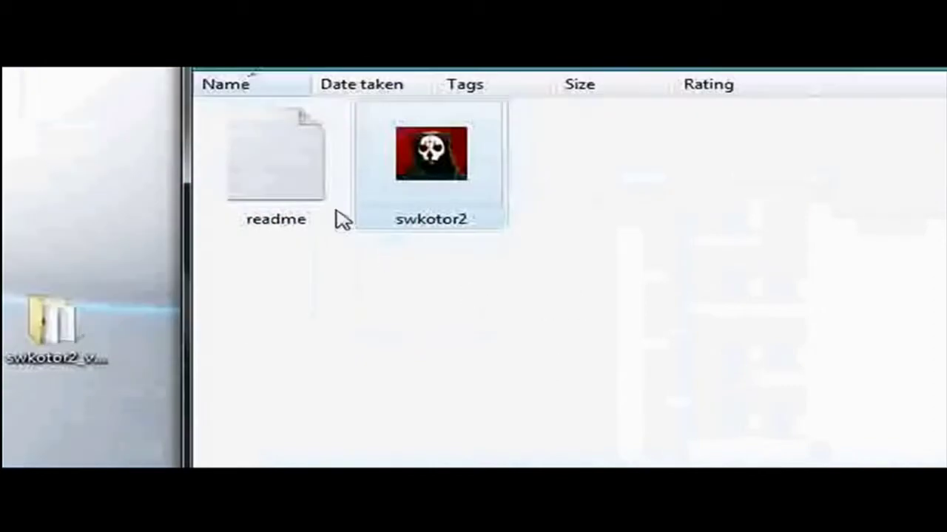
left_click(435, 187)
double_click(288, 186)
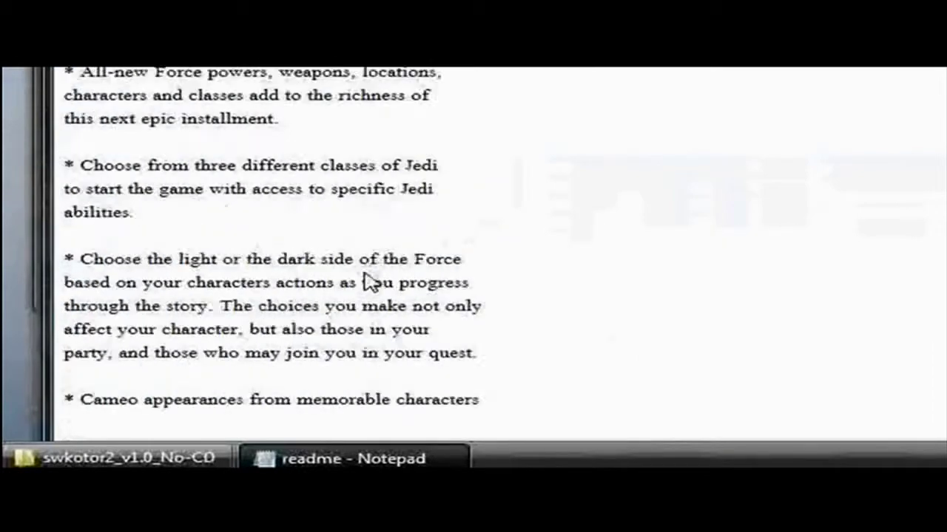
scroll(339, 274, "up", 1)
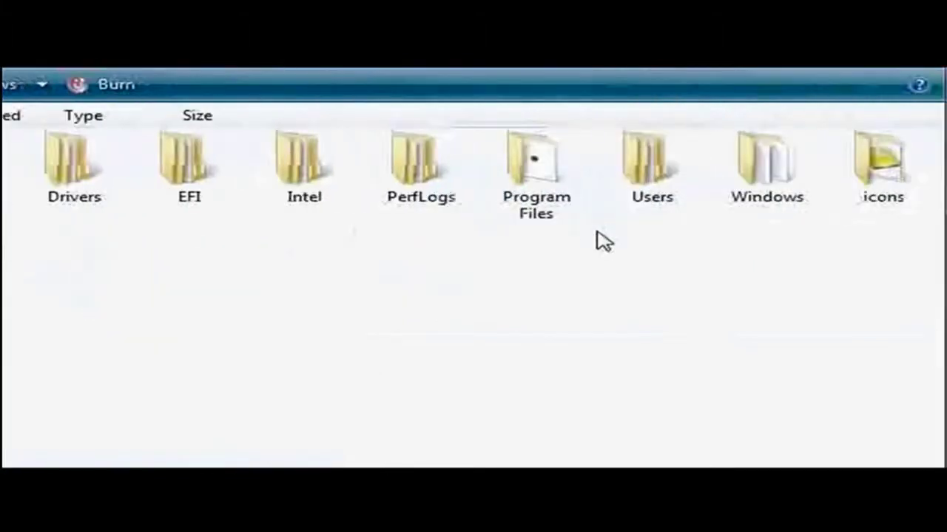
- Open the SWKotOR2 game folder inside LucasArts in Program Files on the C: drive
double_click(537, 190)
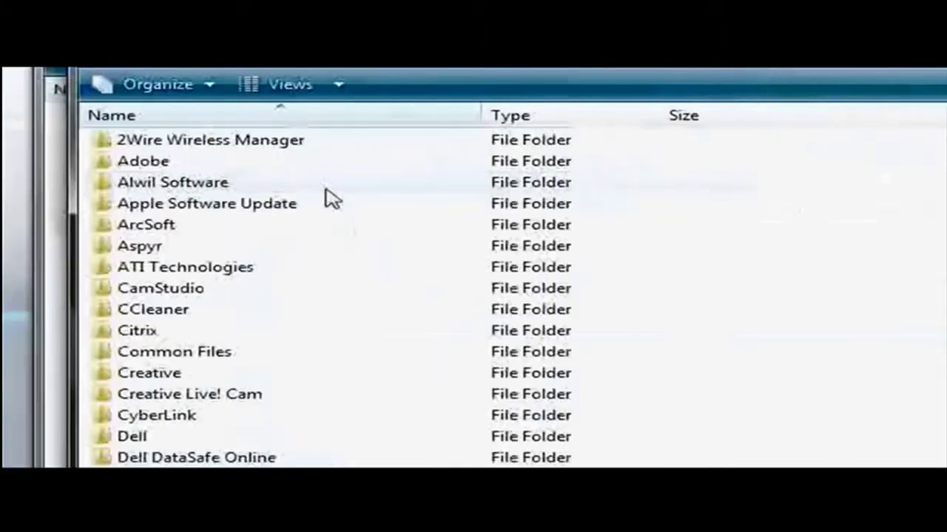
scroll(224, 274, "down", 8)
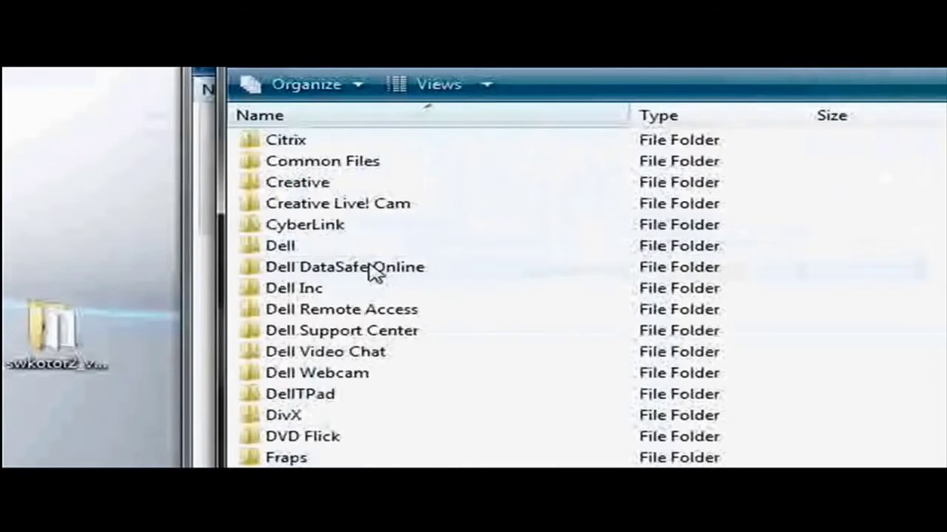
scroll(412, 352, "down", 8)
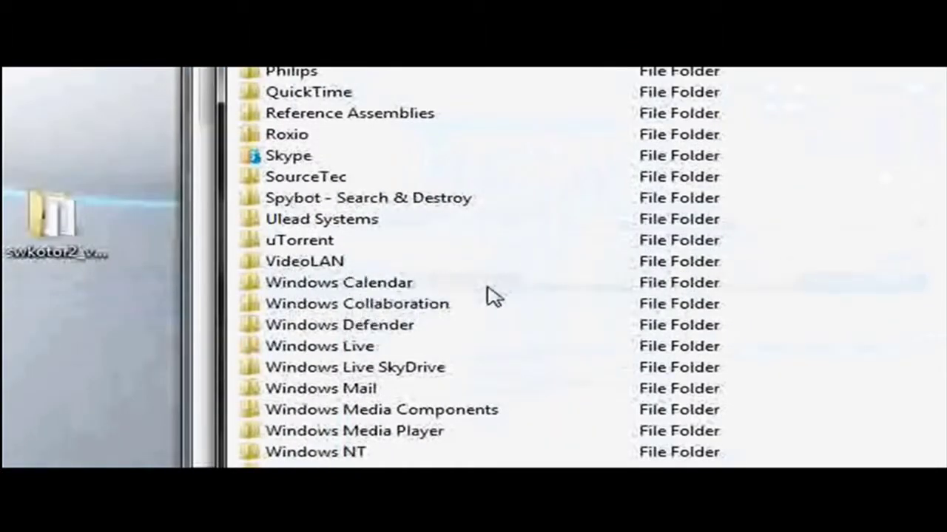
scroll(493, 296, "down", 1)
scroll(493, 319, "up", 5)
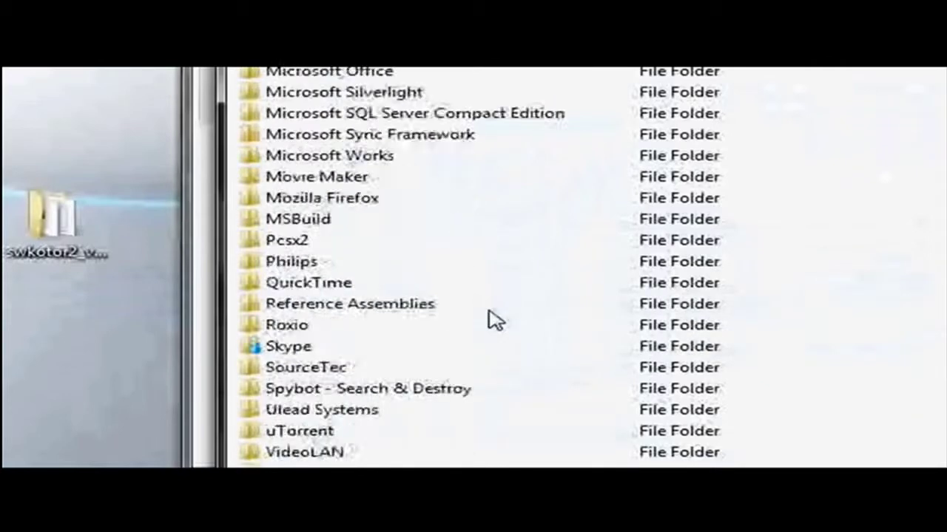
scroll(494, 318, "up", 4)
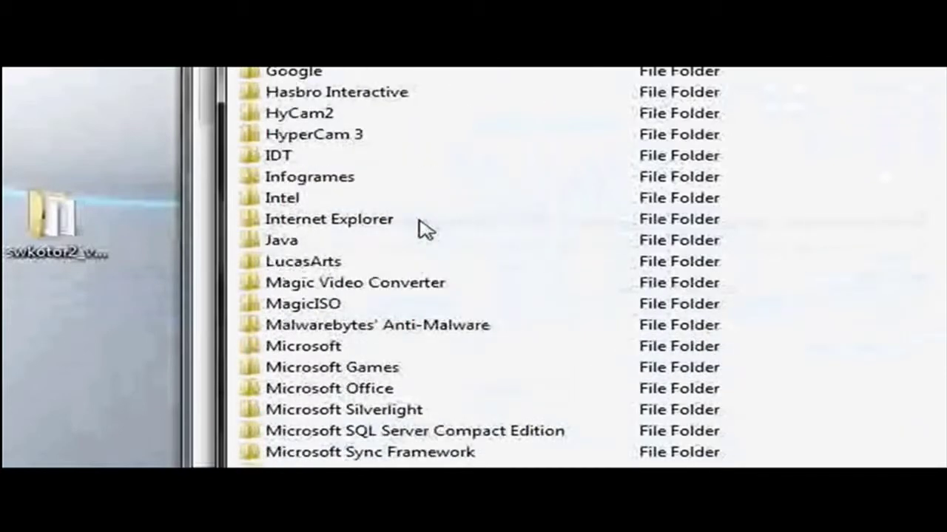
double_click(346, 266)
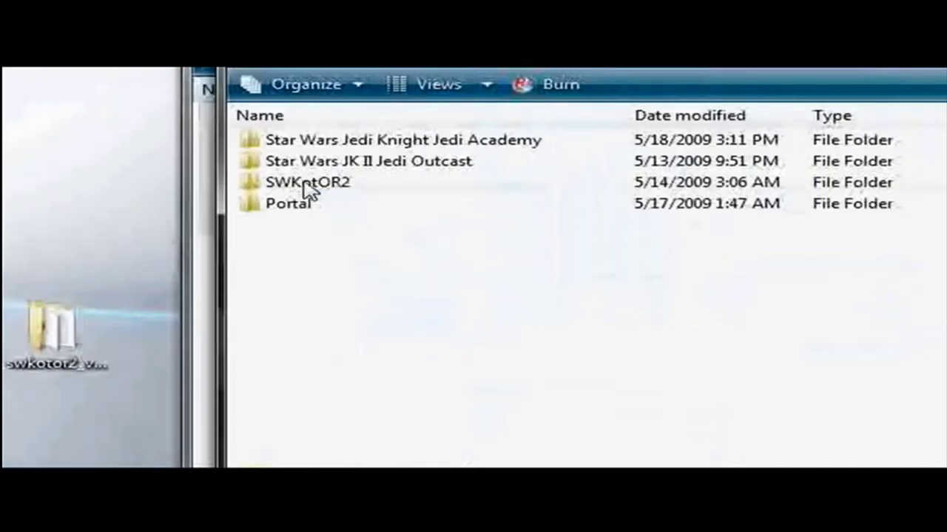
double_click(309, 185)
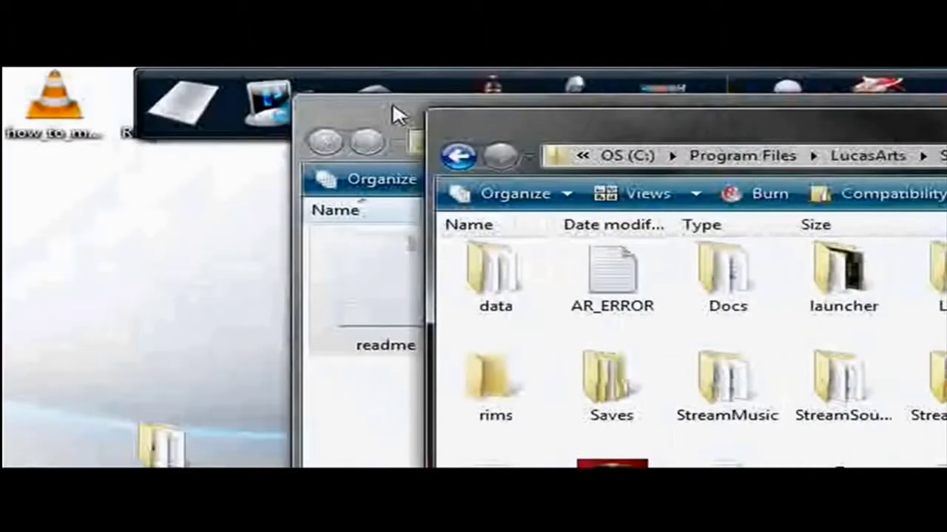
- Copy swkotor2 from the swkotor2_v1.0_No-CD folder into the SWKotOR2 game folder, replacing the existing swkotor2.exe
left_click(392, 108)
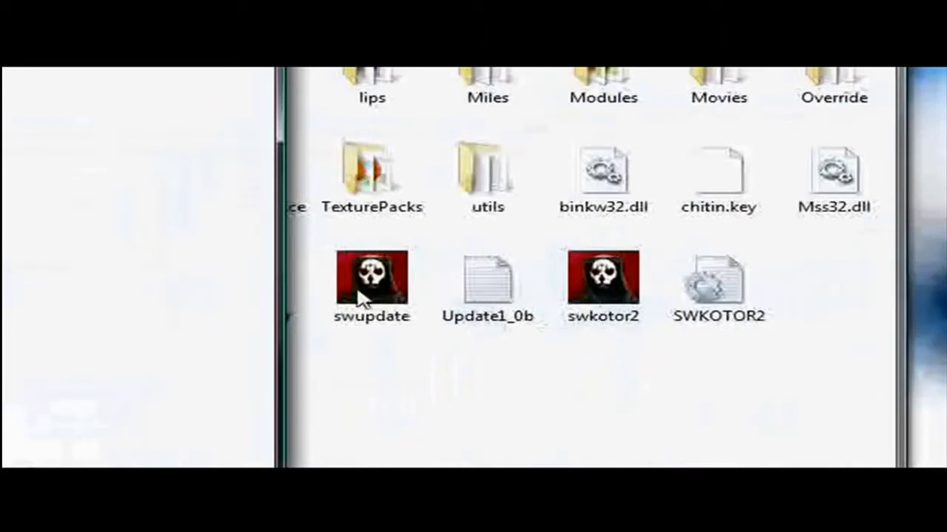
left_click_drag(385, 243, 226, 299)
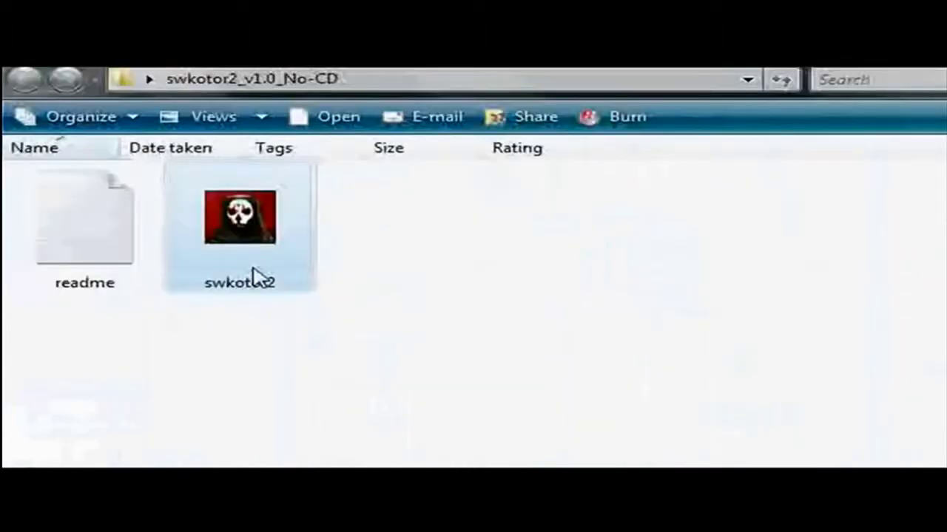
right_click(276, 279)
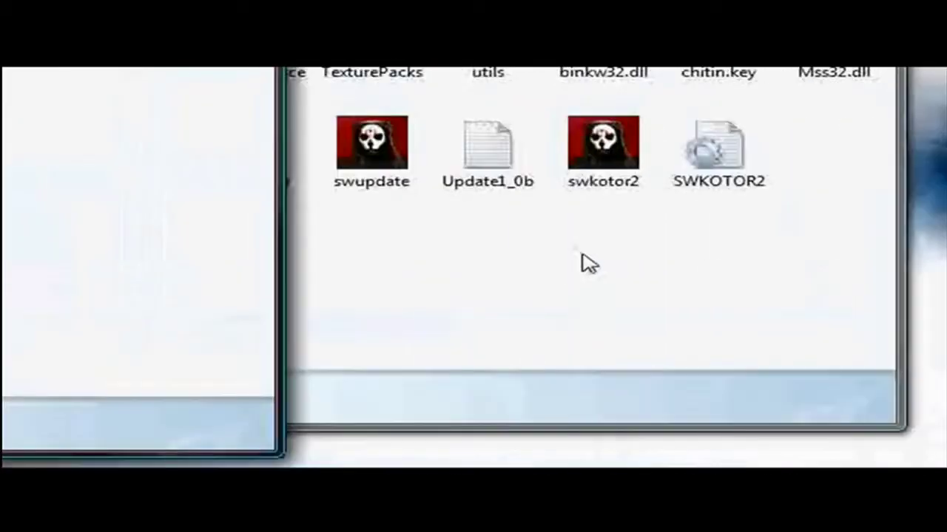
right_click(607, 254)
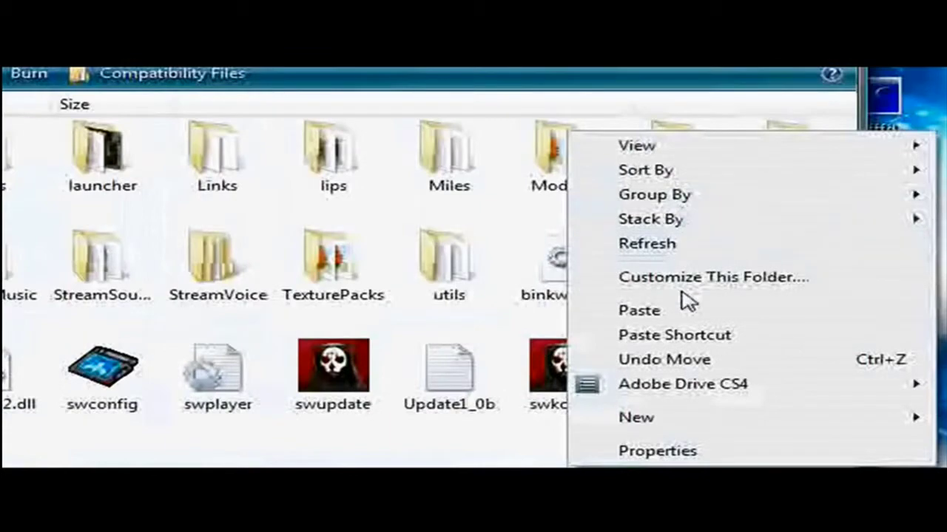
left_click(676, 310)
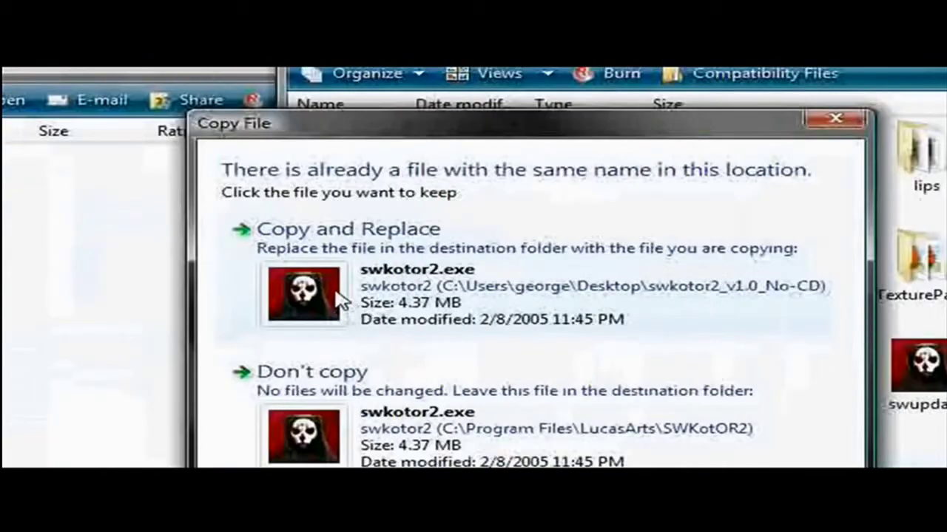
left_click(338, 299)
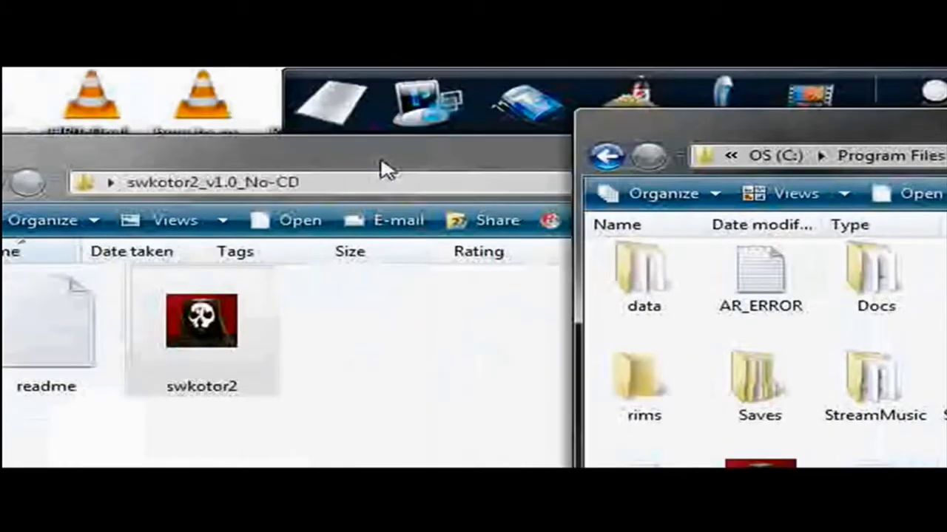
left_click(386, 168)
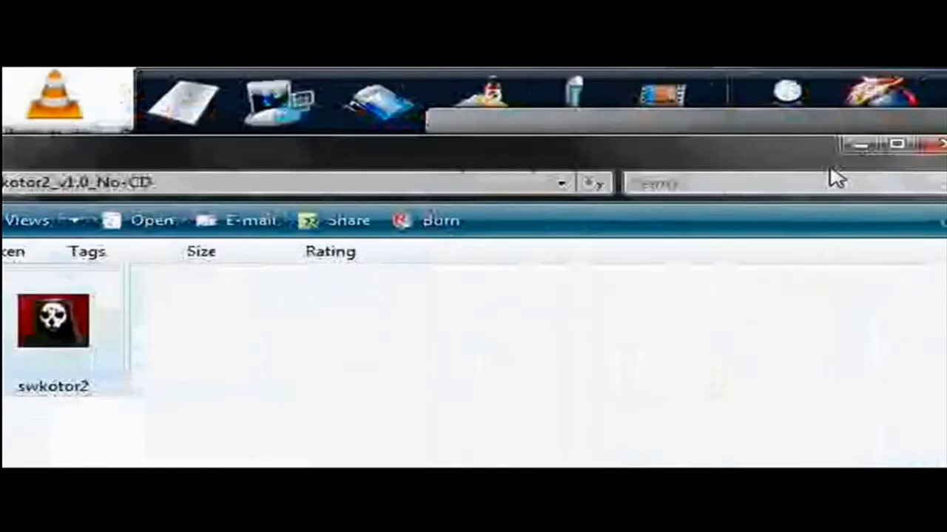
left_click(665, 146)
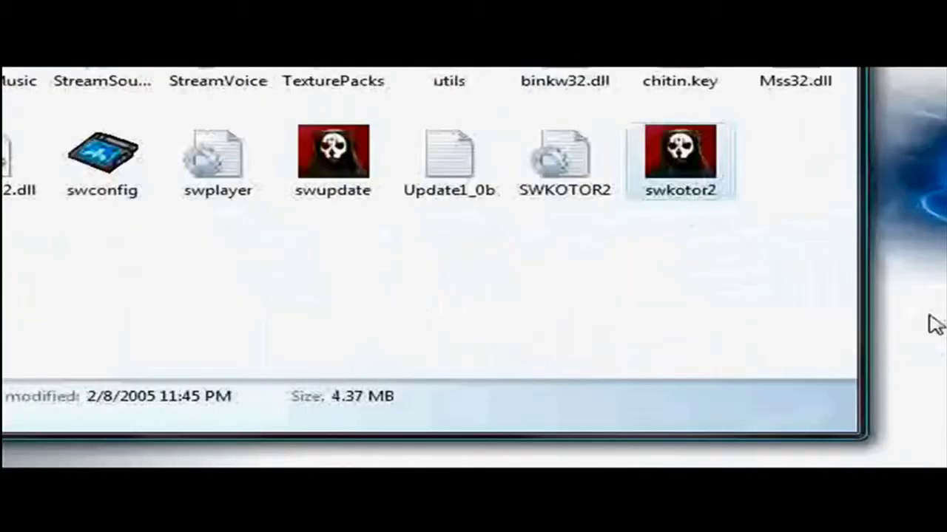
- Create a desktop shortcut to the game folder's swkotor2 application and run that shortcut as administrator
right_click(694, 272)
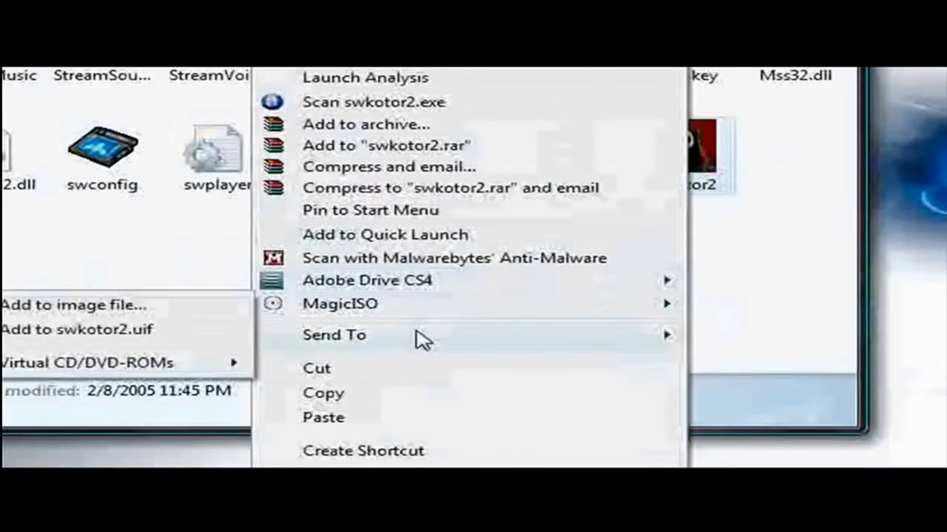
mouse_move(416, 338)
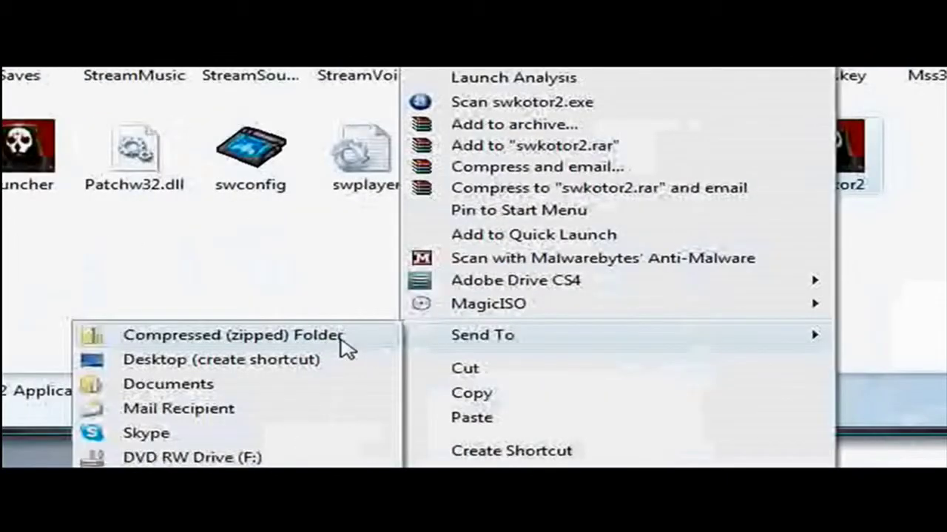
left_click(341, 362)
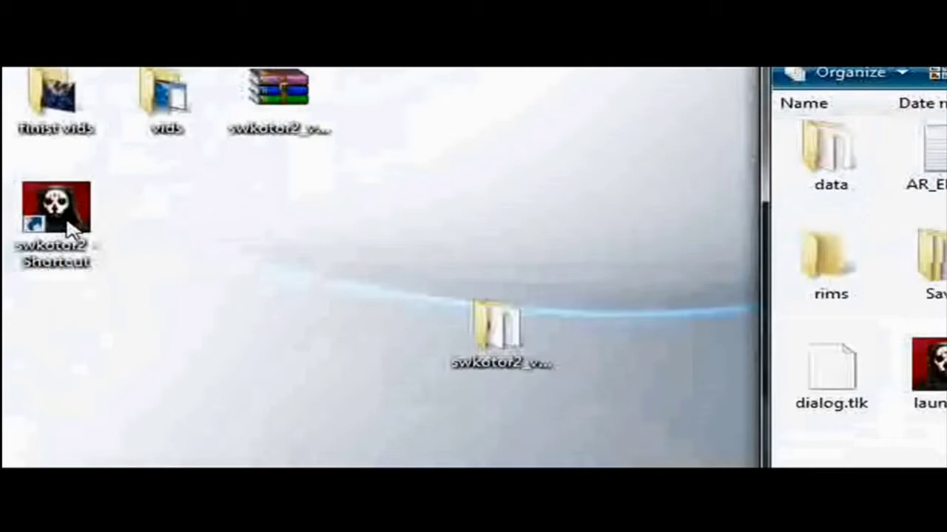
right_click(74, 228)
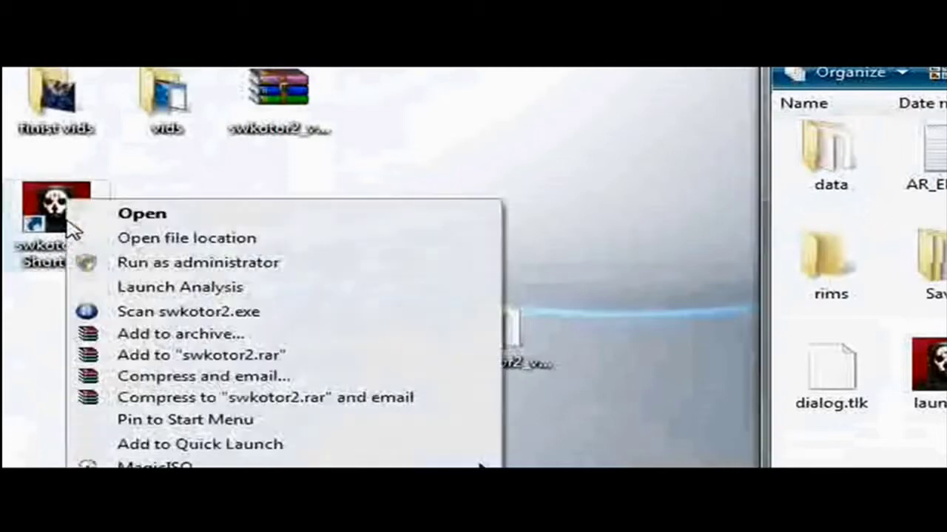
left_click(105, 263)
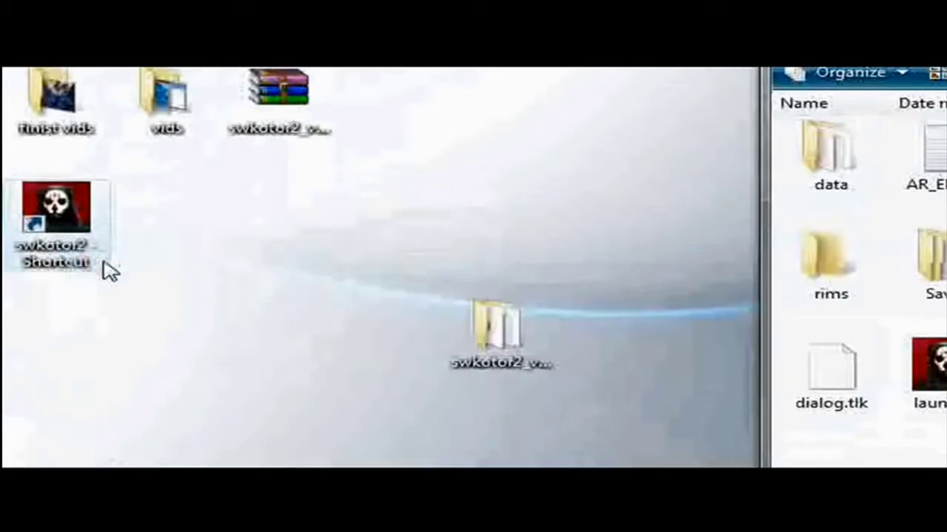